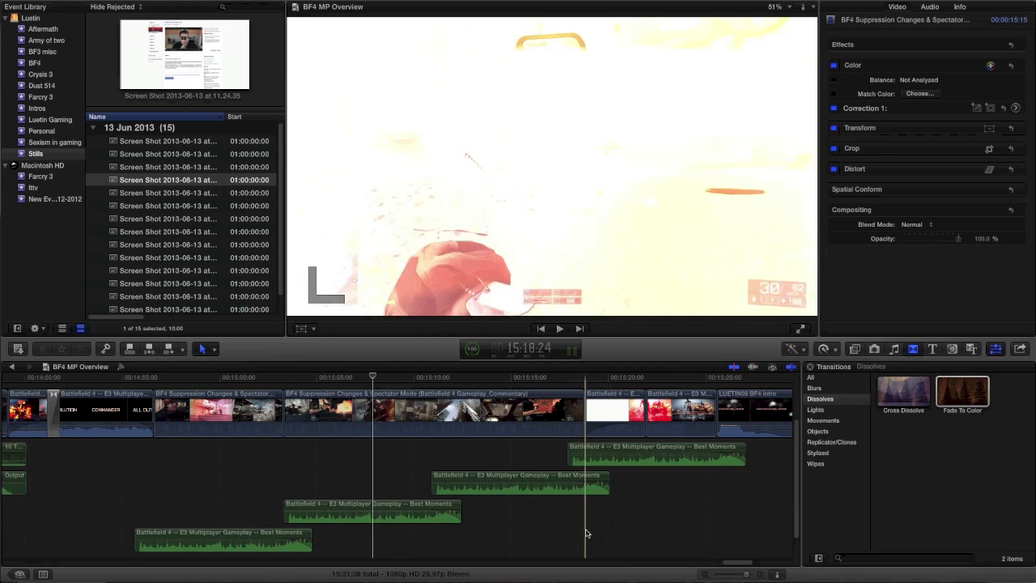
# - Copy the four stacked Battlefield audio clips into the BF4 Compound Audio project, 31:14 long
pyautogui.scroll(-2, 583, 538)
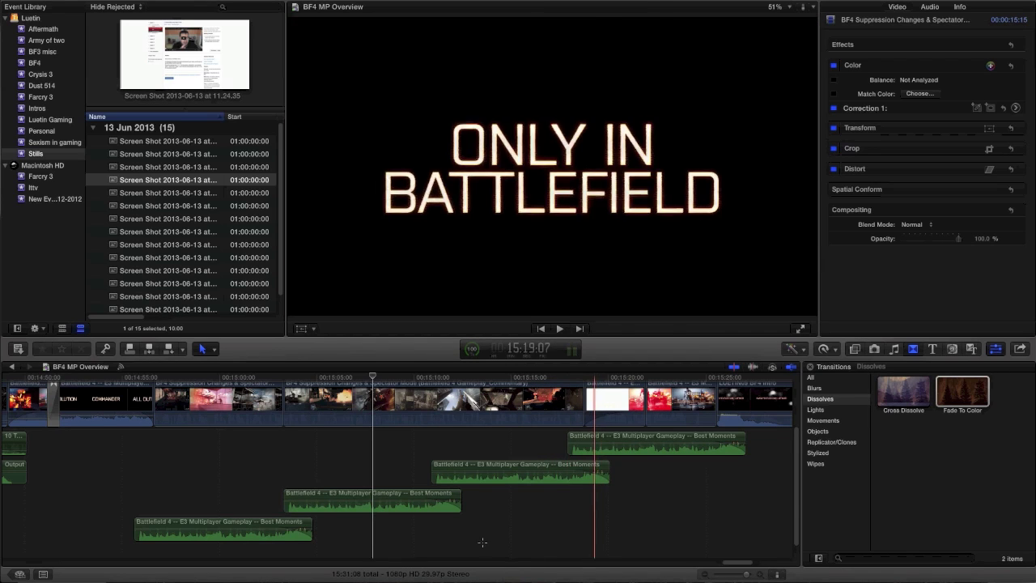
pyautogui.moveTo(597, 538); pyautogui.dragTo(291, 446)
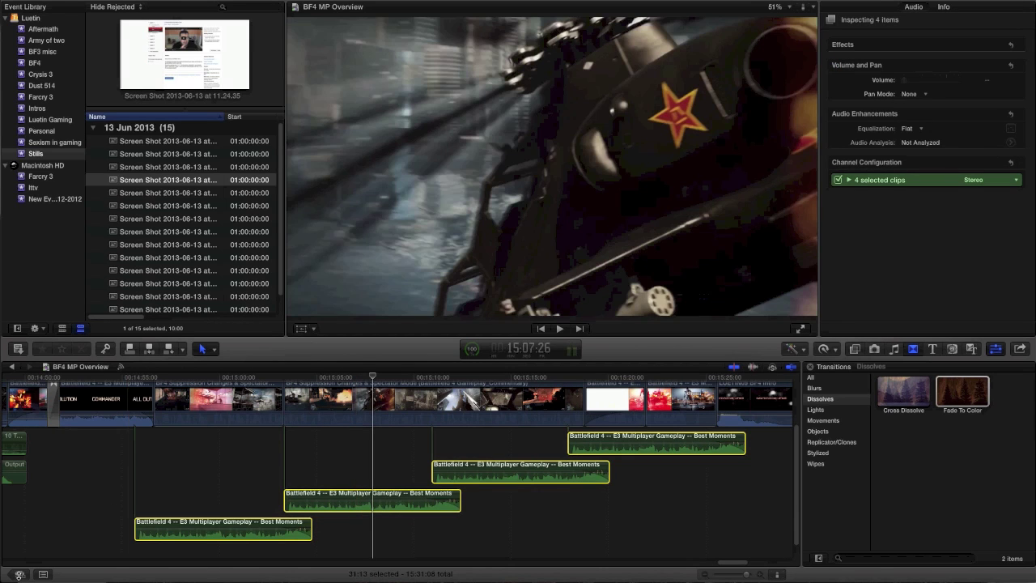
pyautogui.click(21, 574)
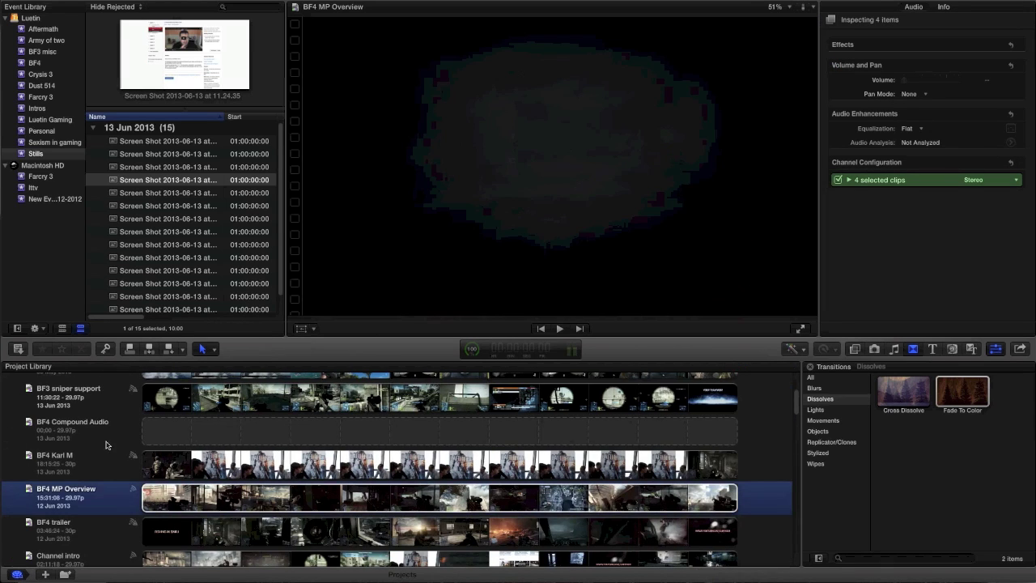
pyautogui.click(106, 441)
pyautogui.doubleClick(107, 441)
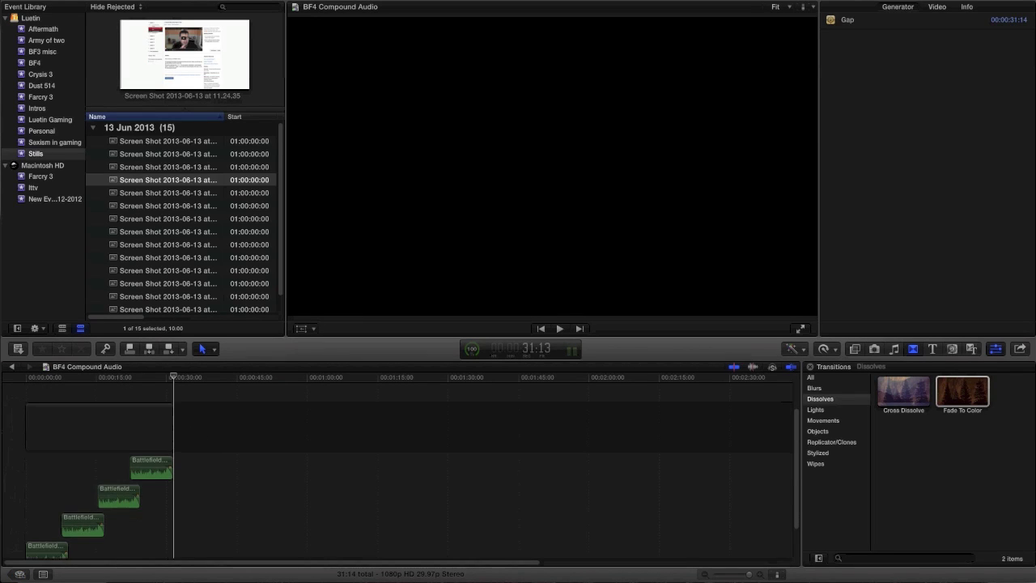
pyautogui.click(761, 578)
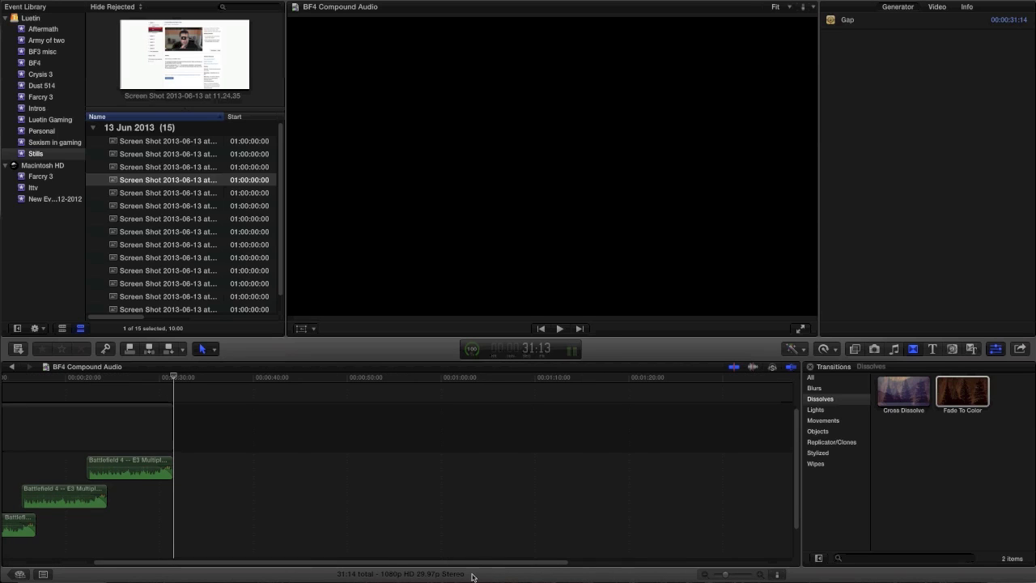
pyautogui.moveTo(473, 568); pyautogui.dragTo(308, 568)
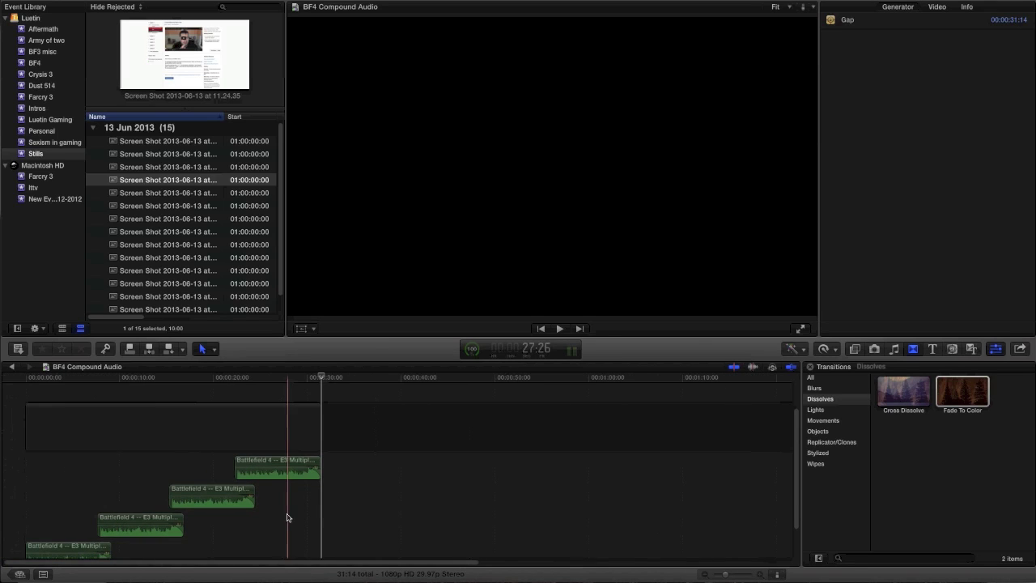
pyautogui.scroll(-2, 307, 495)
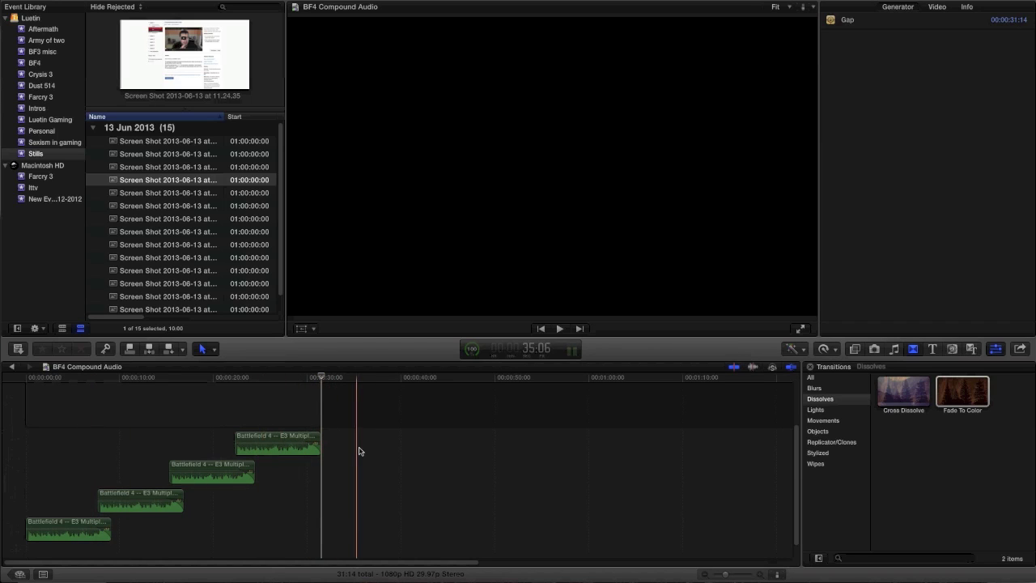
pyautogui.moveTo(346, 444); pyautogui.dragTo(90, 542)
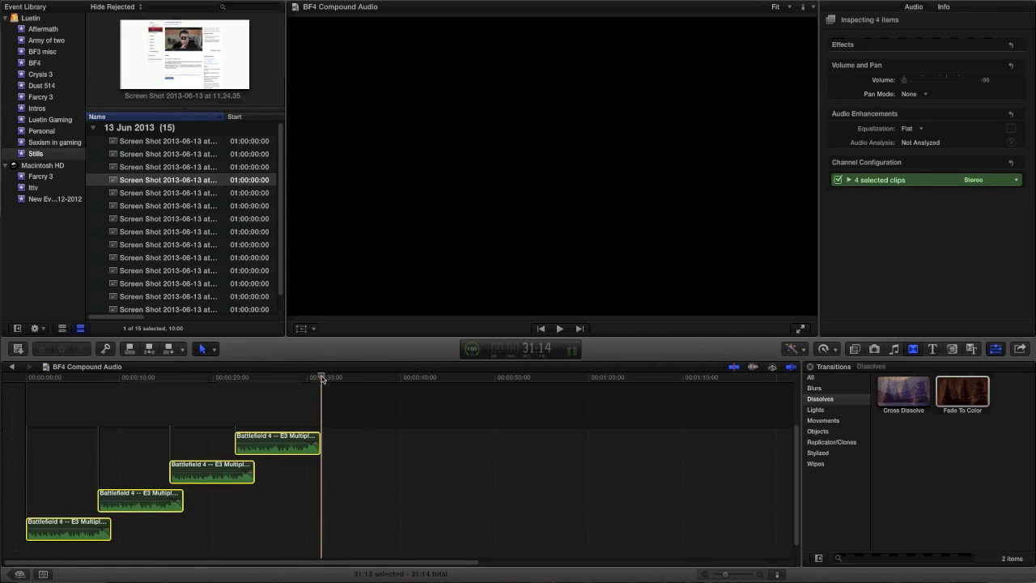
pyautogui.press('super+v')
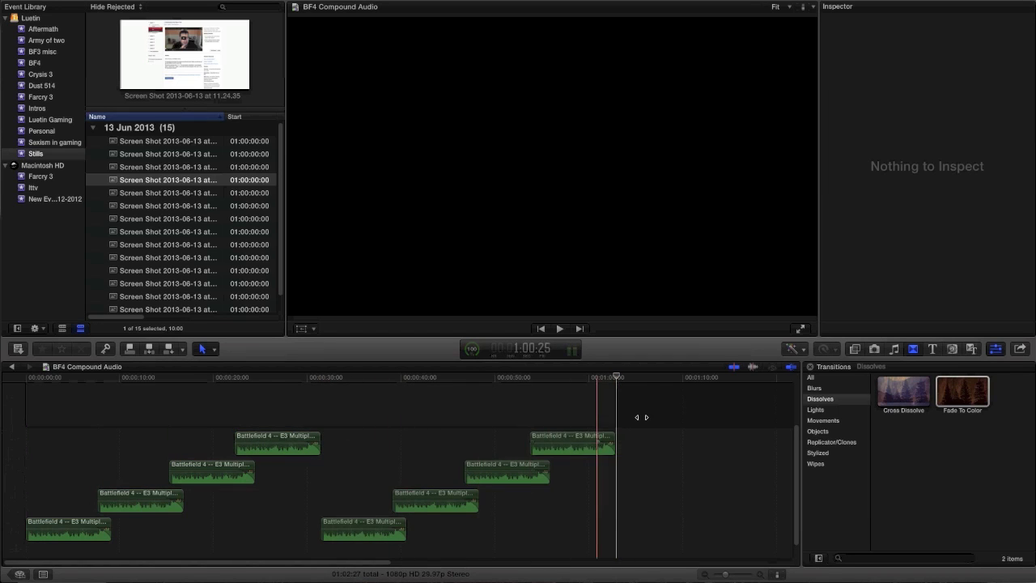
pyautogui.press('super+v')
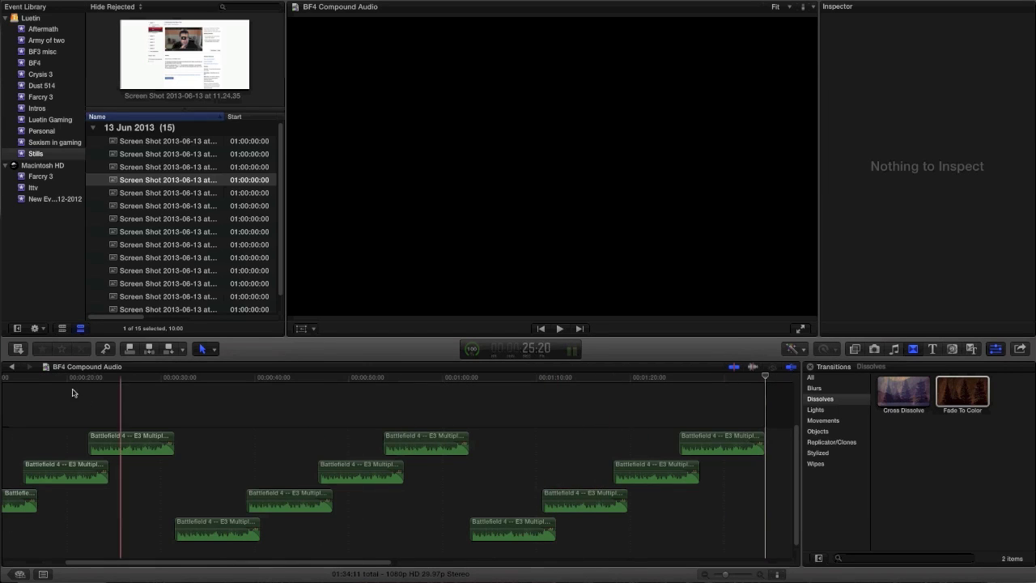
pyautogui.scroll(2, 317, 412)
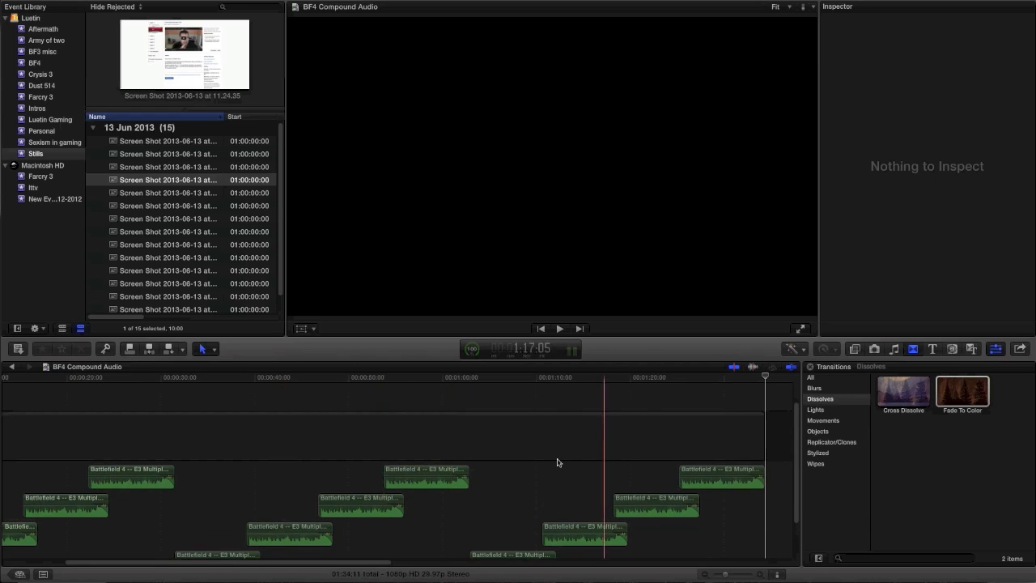
pyautogui.press('super+z')
pyautogui.press('super+z')
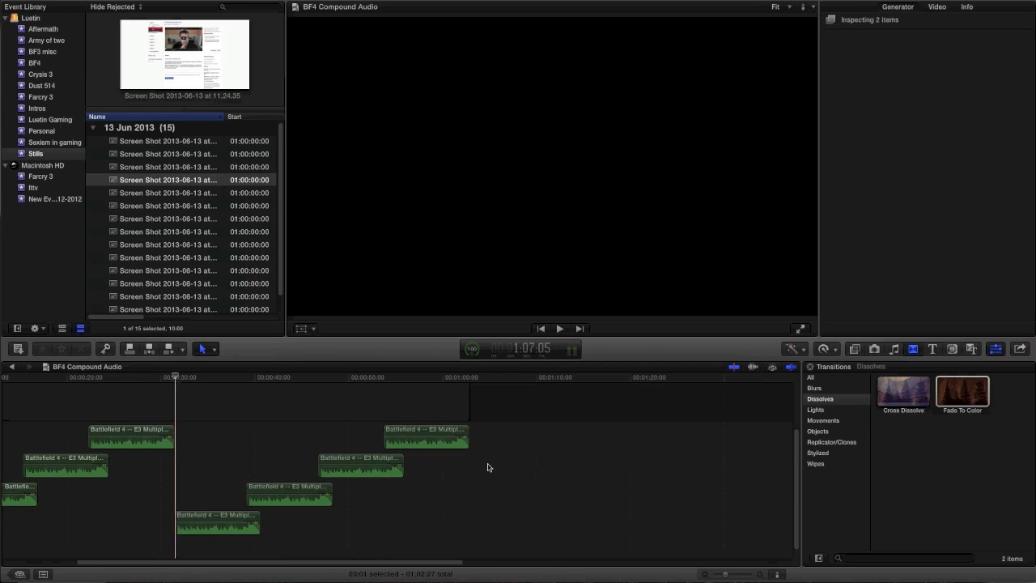
pyautogui.moveTo(371, 567); pyautogui.dragTo(293, 567)
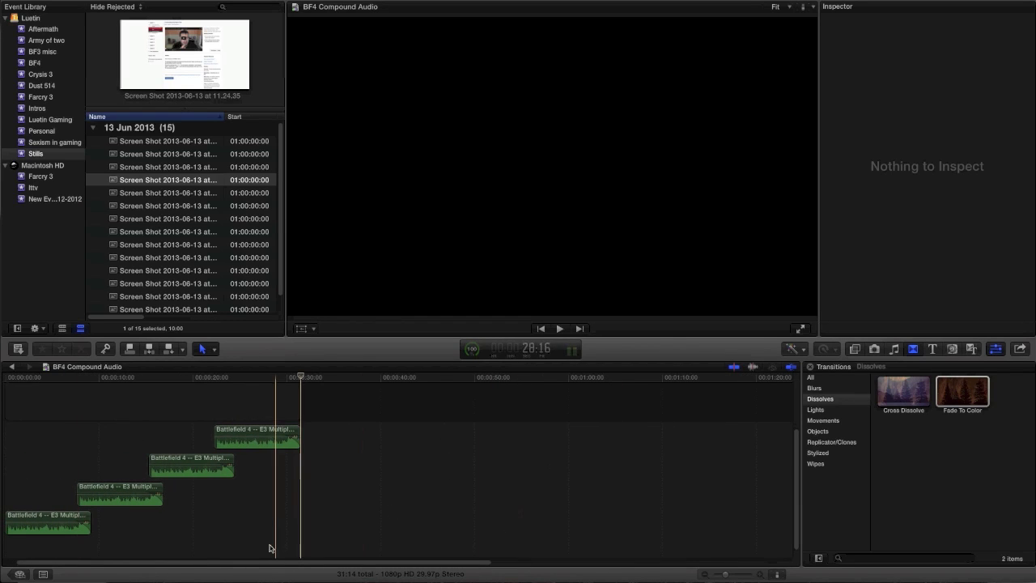
# - Combine all four Battlefield audio clips into one compound clip named 'BF4 Compound Audio Clip'
pyautogui.moveTo(243, 562); pyautogui.dragTo(204, 562)
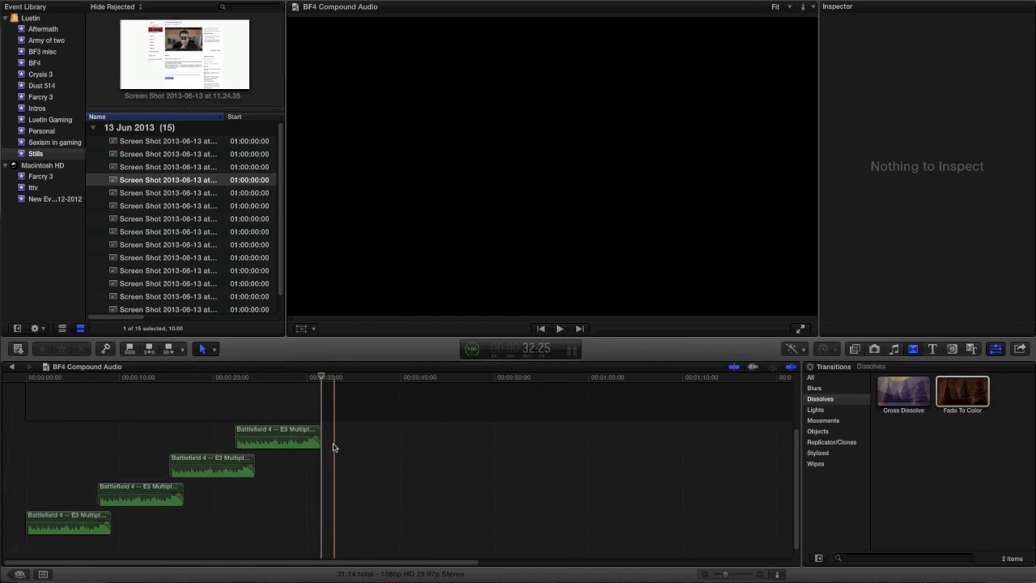
pyautogui.moveTo(338, 442); pyautogui.dragTo(73, 538)
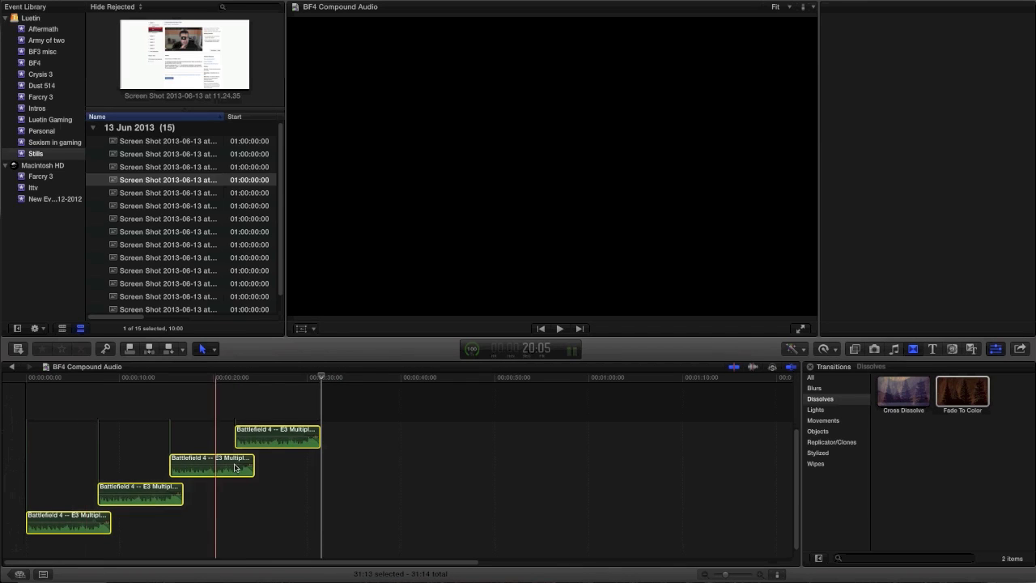
pyautogui.rightClick(273, 441)
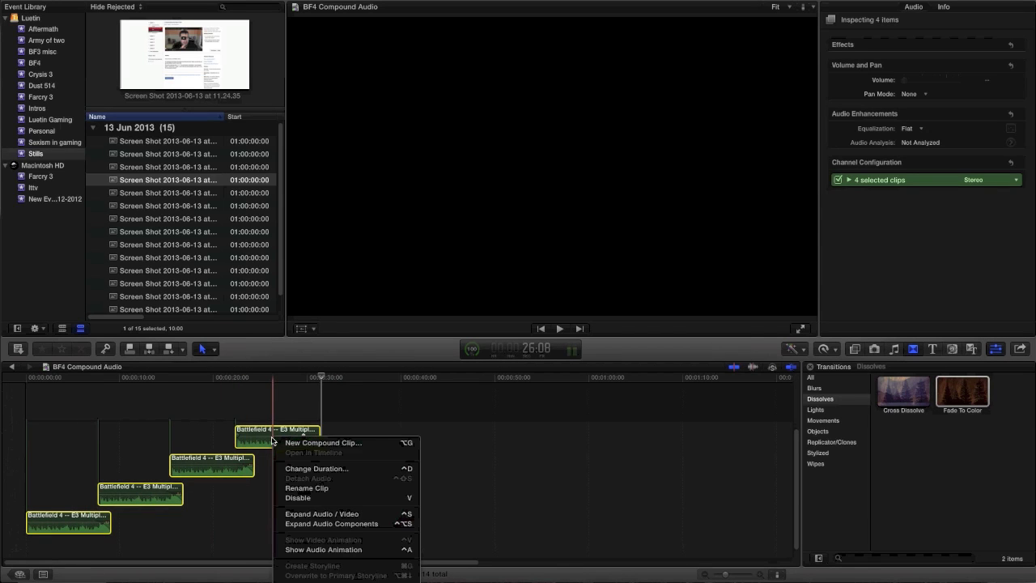
pyautogui.click(315, 445)
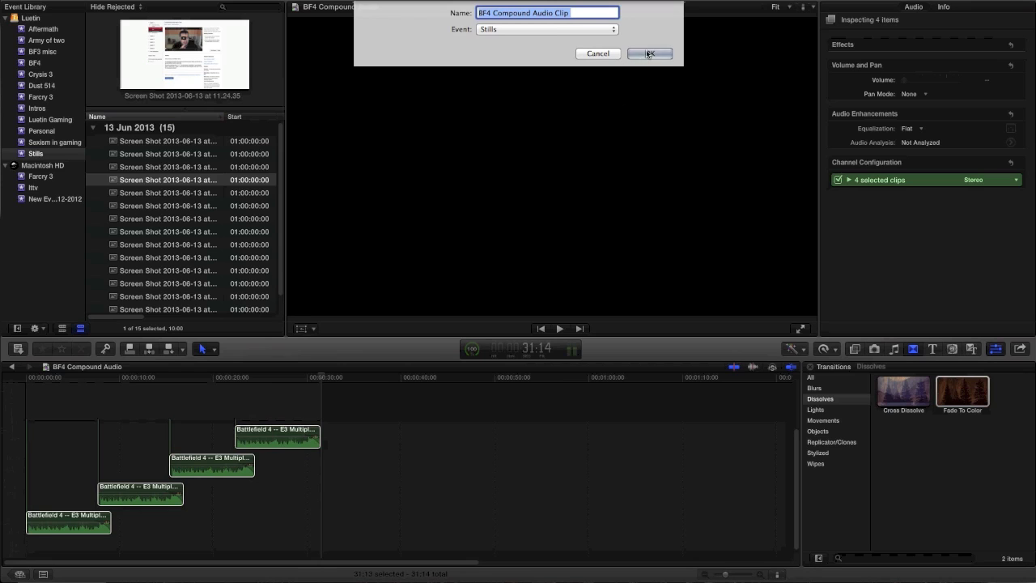
pyautogui.click(649, 54)
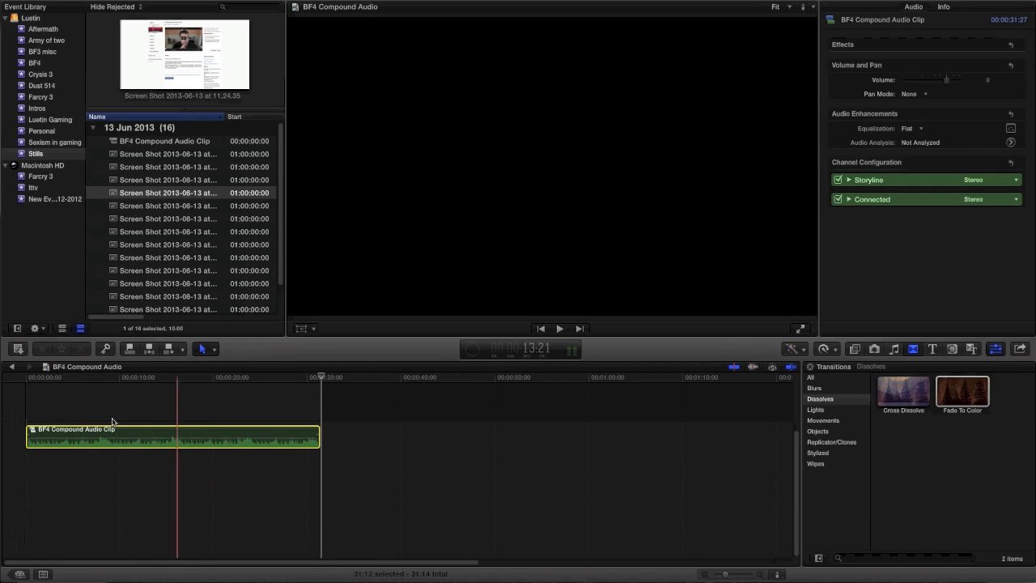
# - Play the compound clip, then paste a copy at about 29:28, just before it ends
pyautogui.press('space')
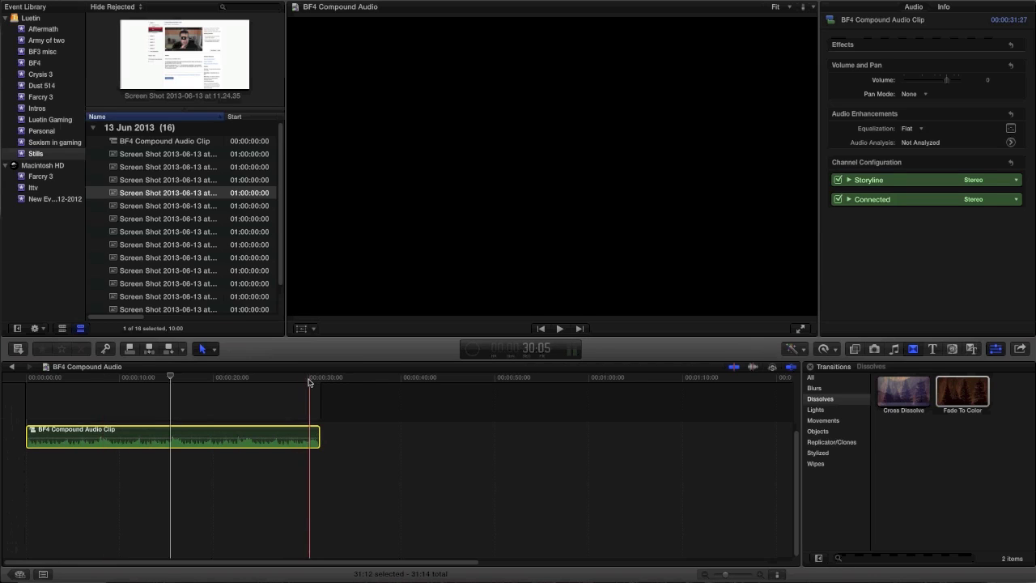
pyautogui.moveTo(312, 380); pyautogui.dragTo(306, 379)
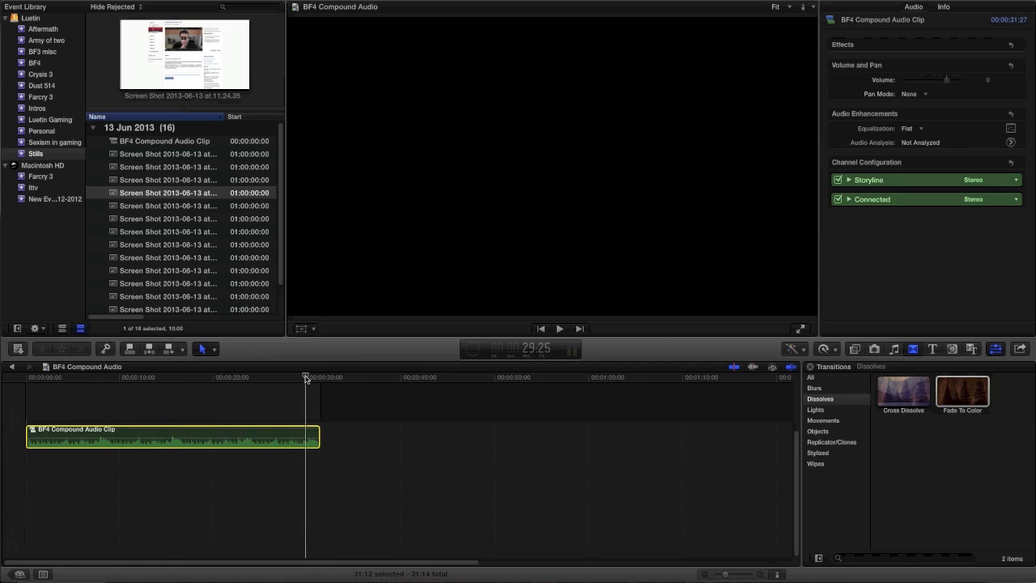
pyautogui.hotkey('alt', 'v')
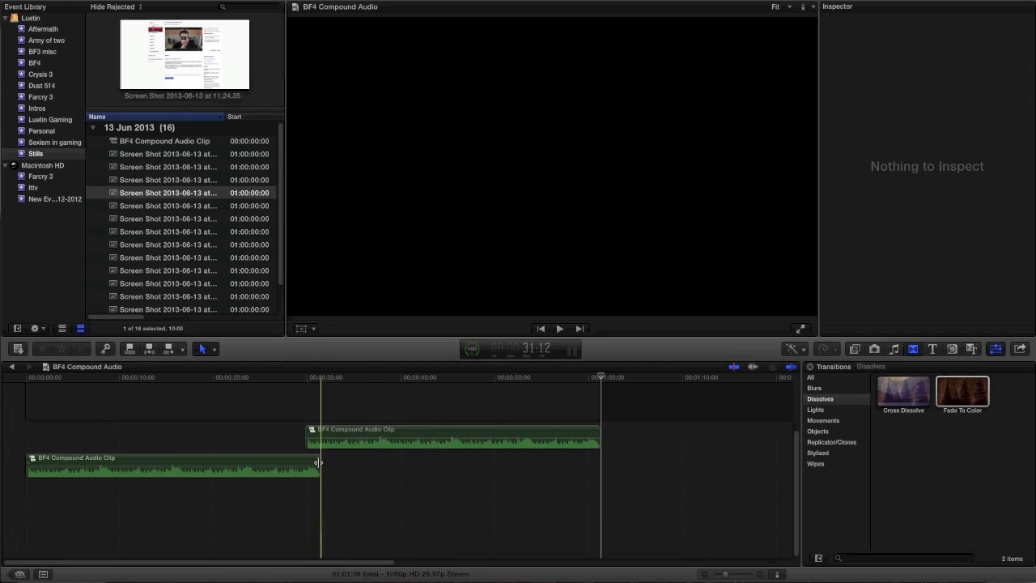
pyautogui.moveTo(317, 464); pyautogui.dragTo(299, 466)
pyautogui.click(298, 415)
pyautogui.press('space')
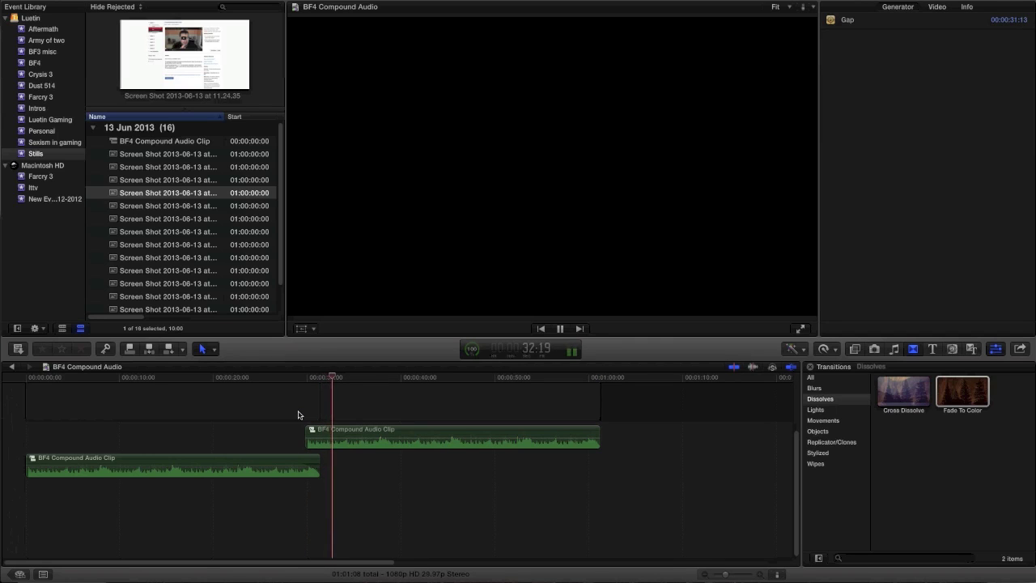
pyautogui.press('space')
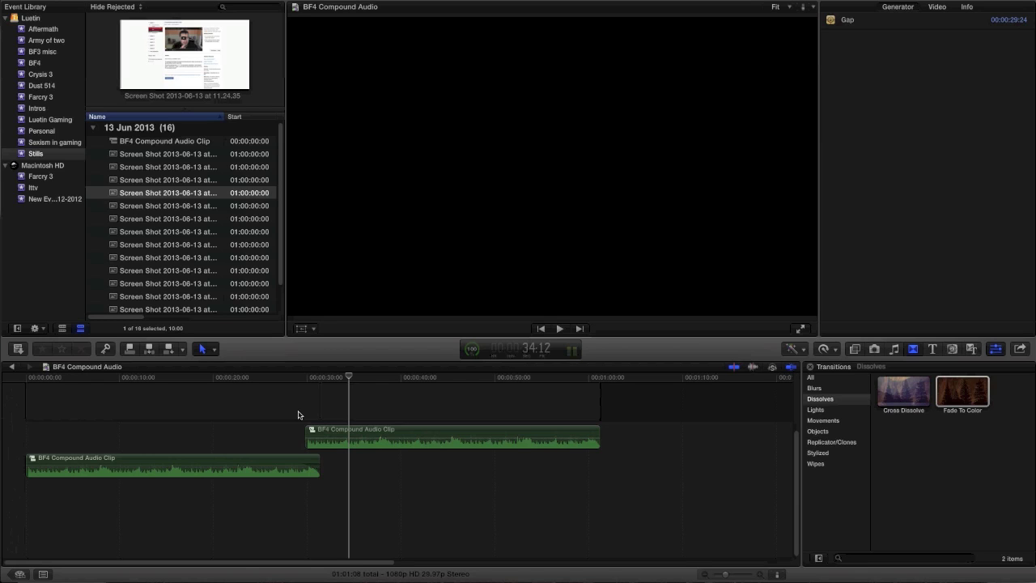
pyautogui.click(410, 476)
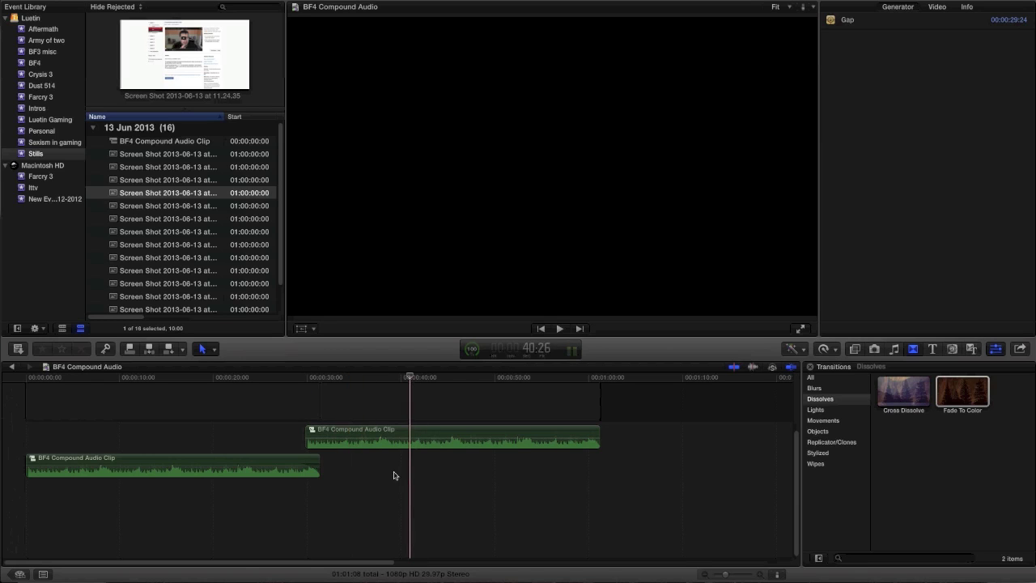
pyautogui.moveTo(383, 480); pyautogui.dragTo(287, 437)
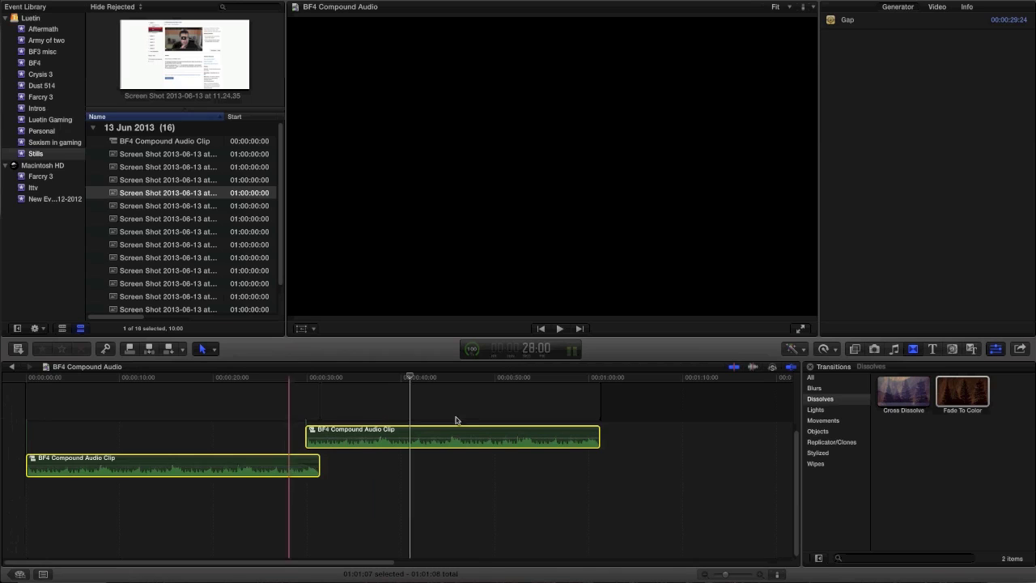
pyautogui.click(445, 460)
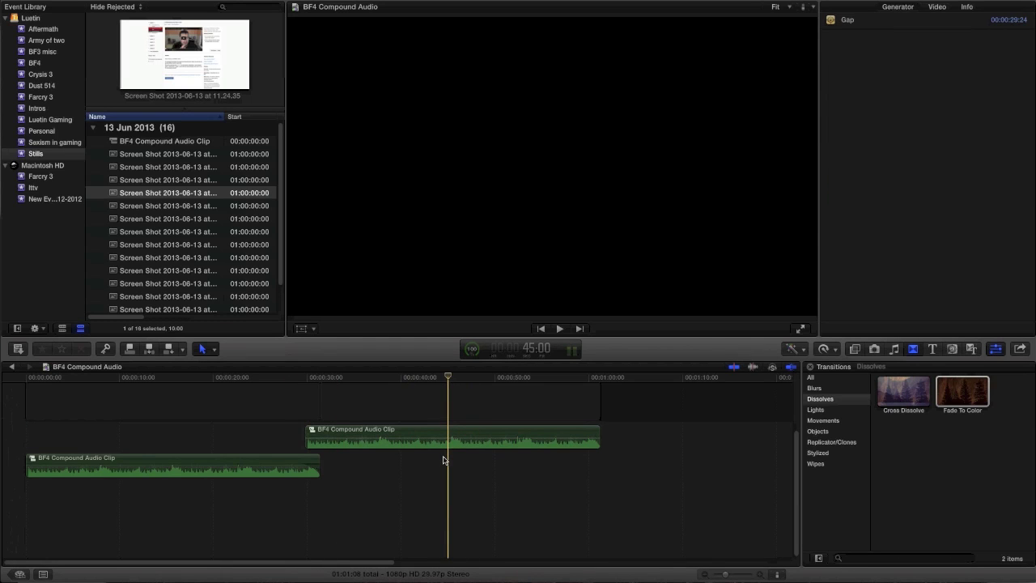